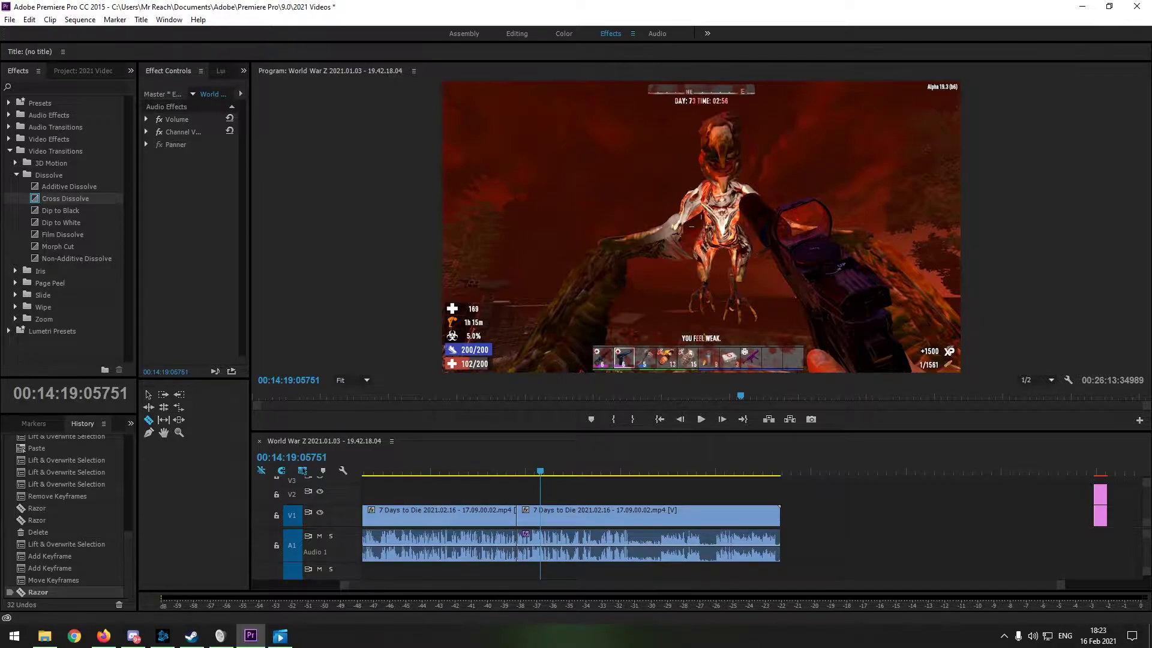
pyautogui.click(545, 472)
pyautogui.moveTo(549, 471); pyautogui.dragTo(566, 475)
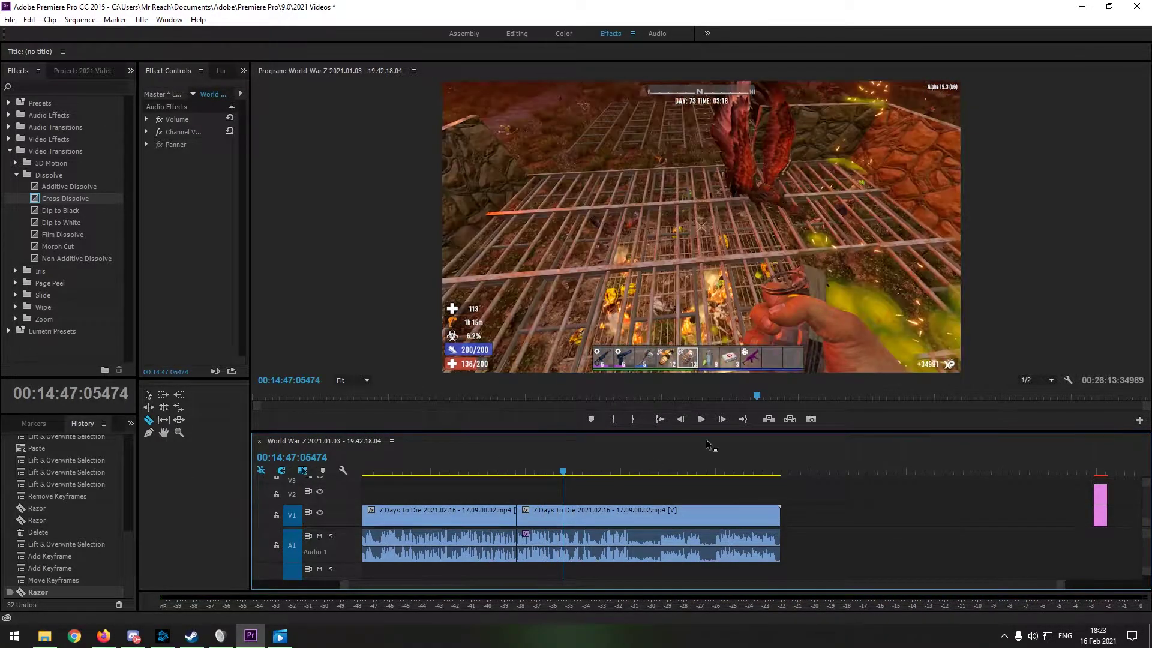
pyautogui.click(701, 419)
pyautogui.moveTo(578, 472); pyautogui.dragTo(603, 475)
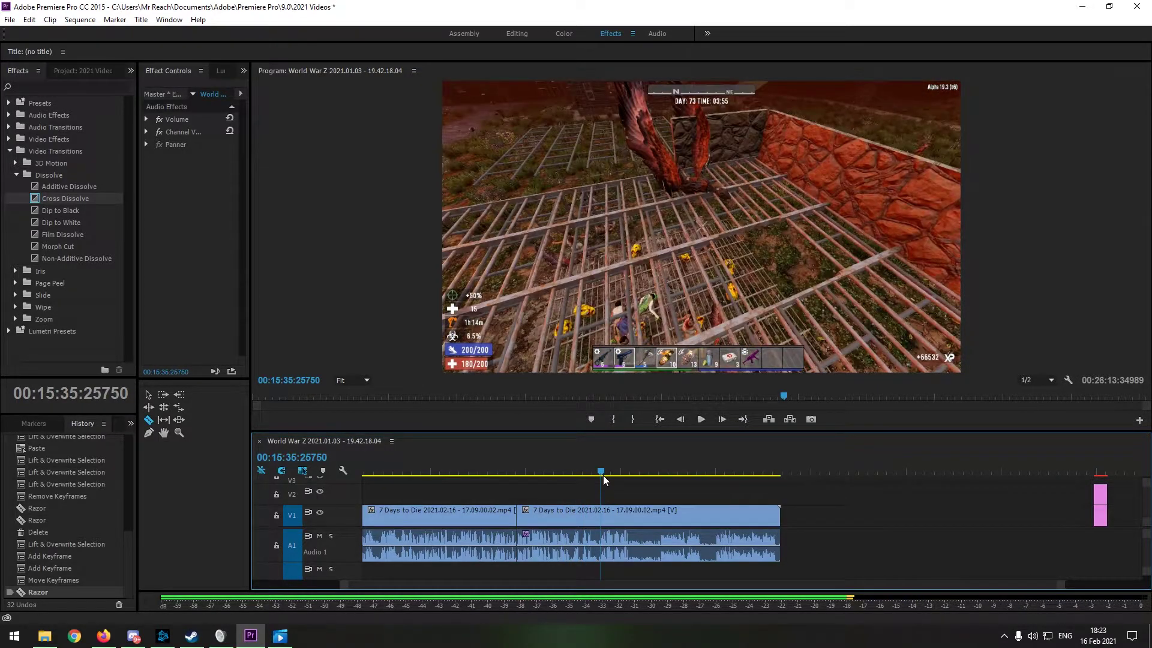
pyautogui.click(701, 418)
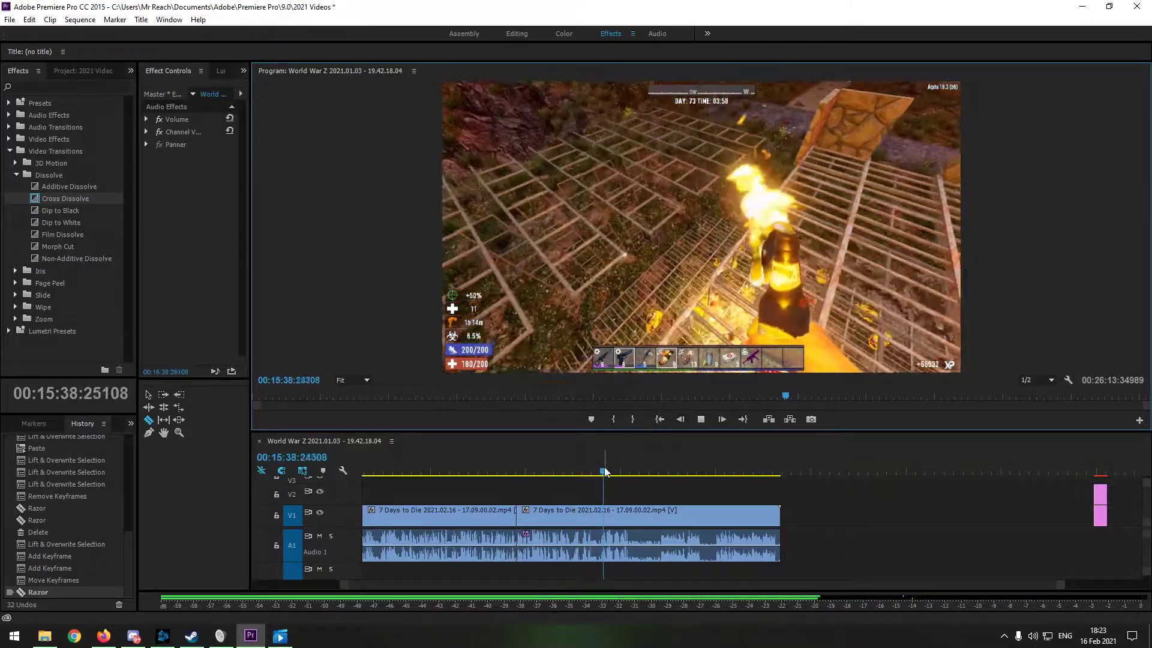
pyautogui.moveTo(603, 469); pyautogui.dragTo(617, 471)
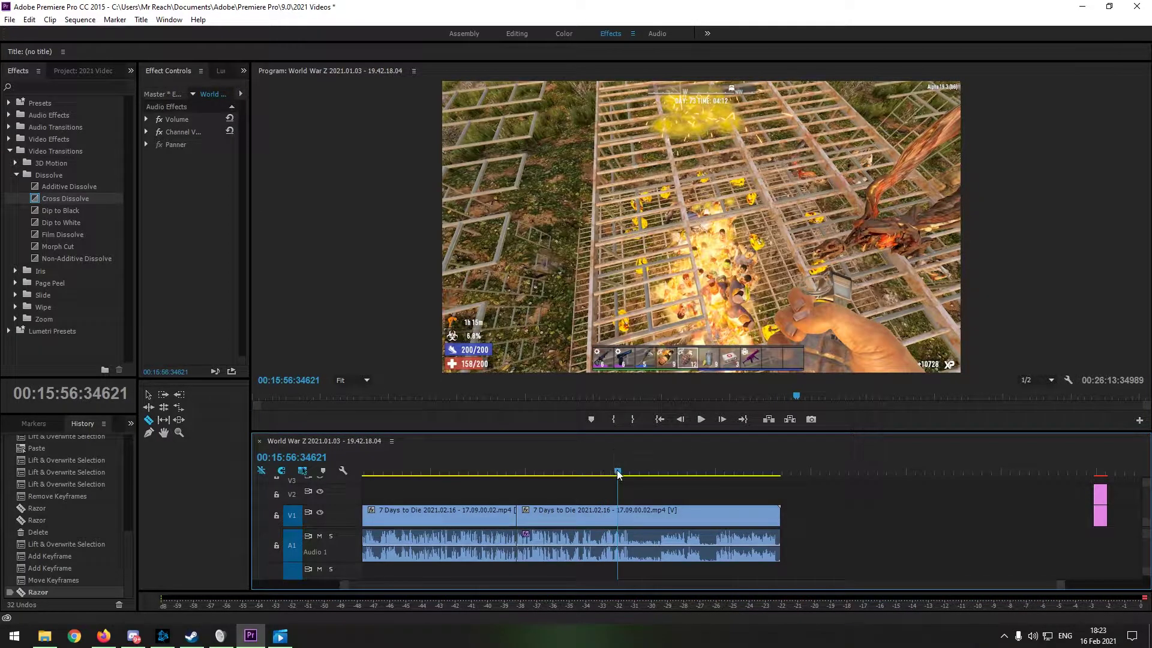
pyautogui.click(613, 470)
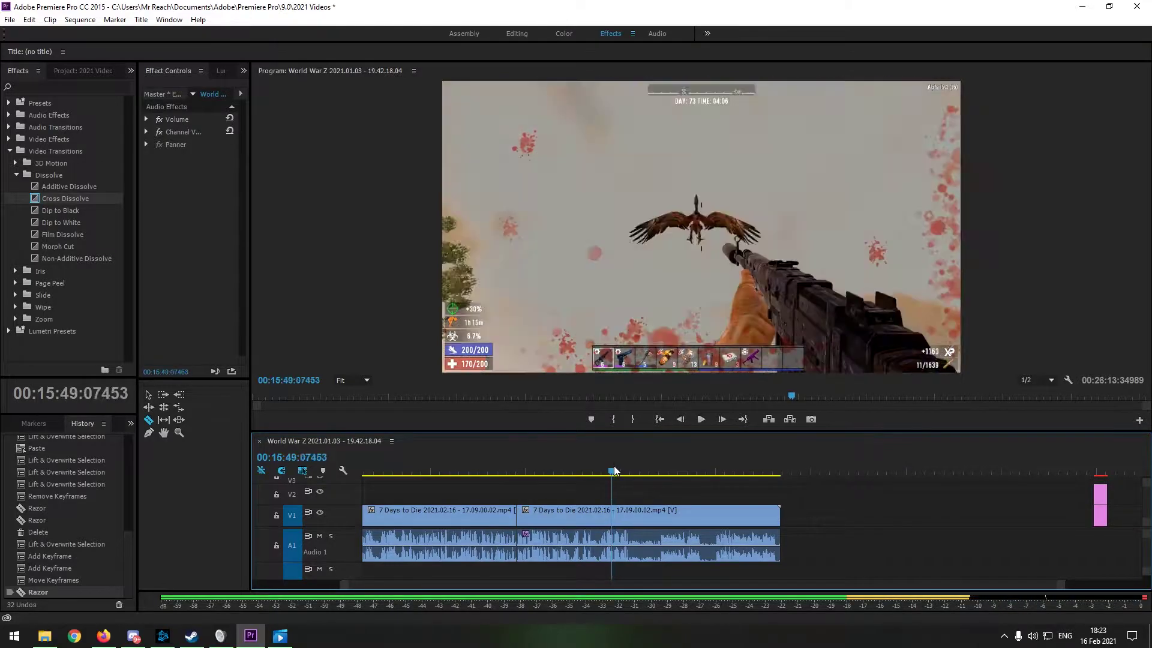
pyautogui.click(700, 423)
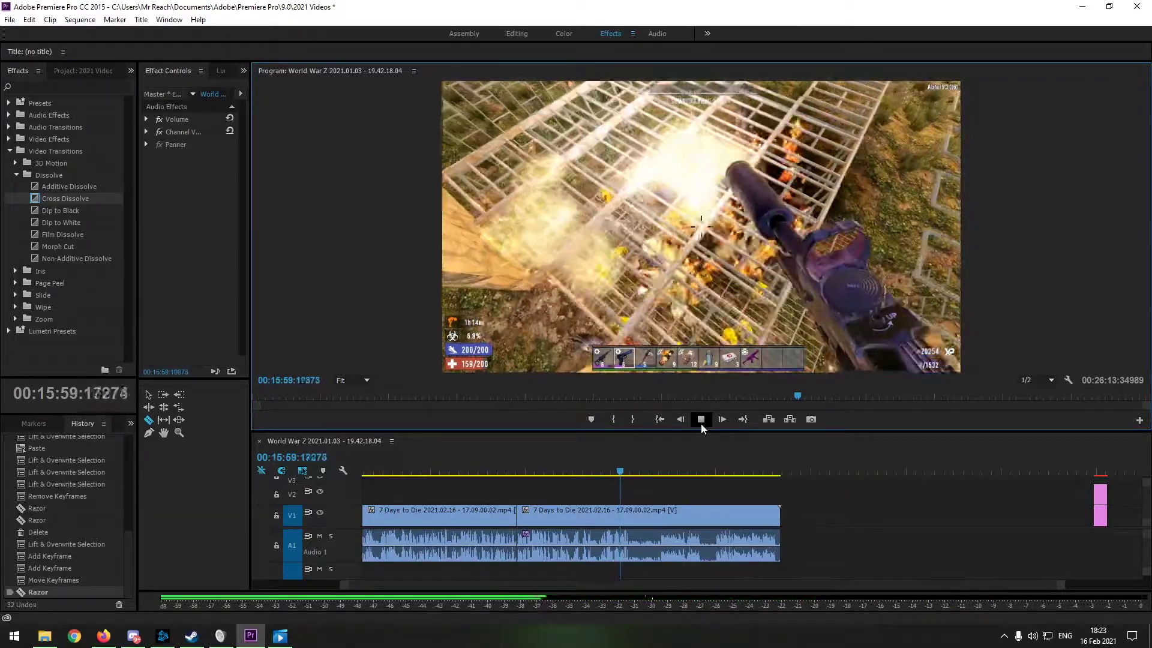
pyautogui.click(700, 419)
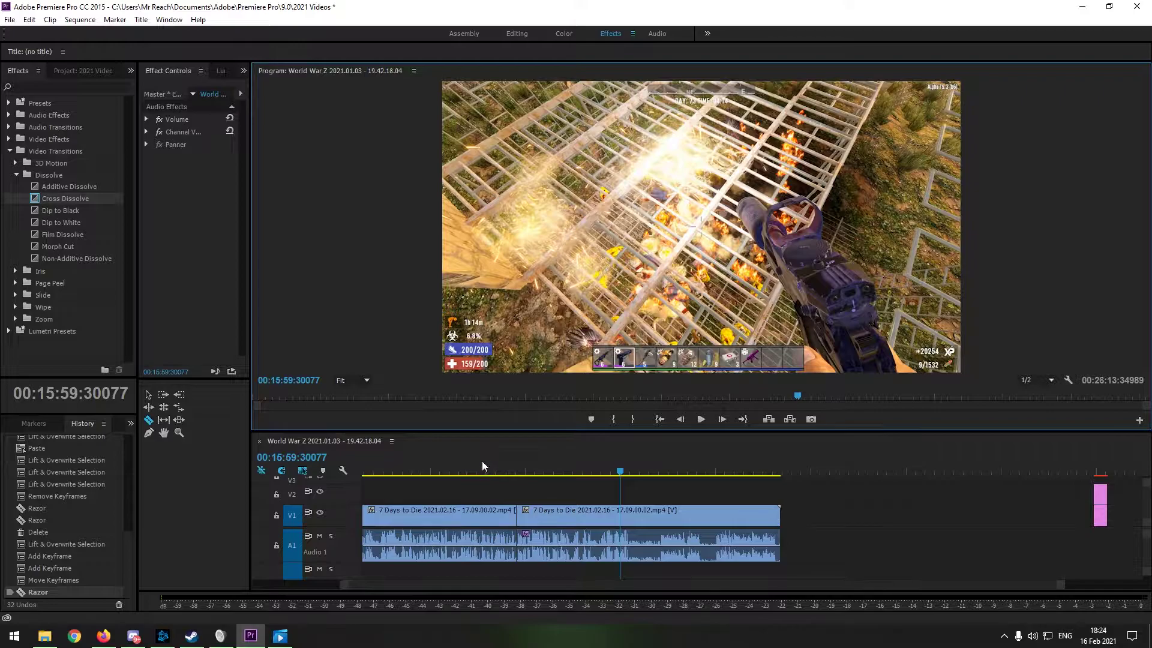
pyautogui.moveTo(481, 471); pyautogui.dragTo(479, 472)
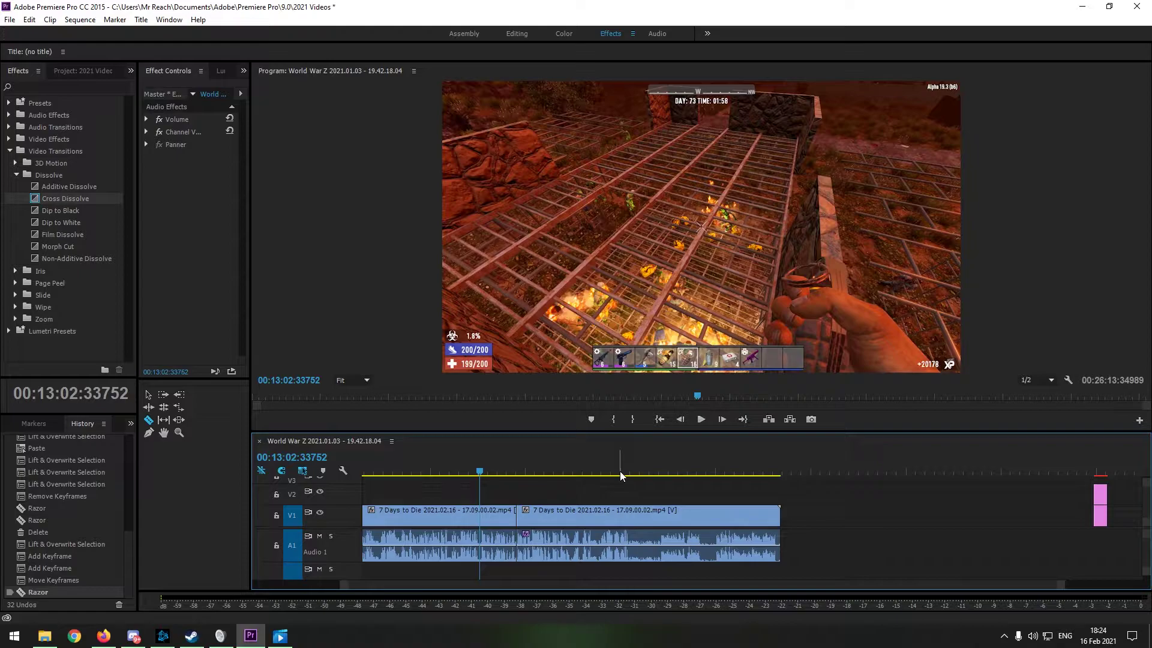
# Play the 2021.02.16 - 17.09.00.02 video from the 7 Days to Die folder, then pause it for editing.
pyautogui.click(45, 636)
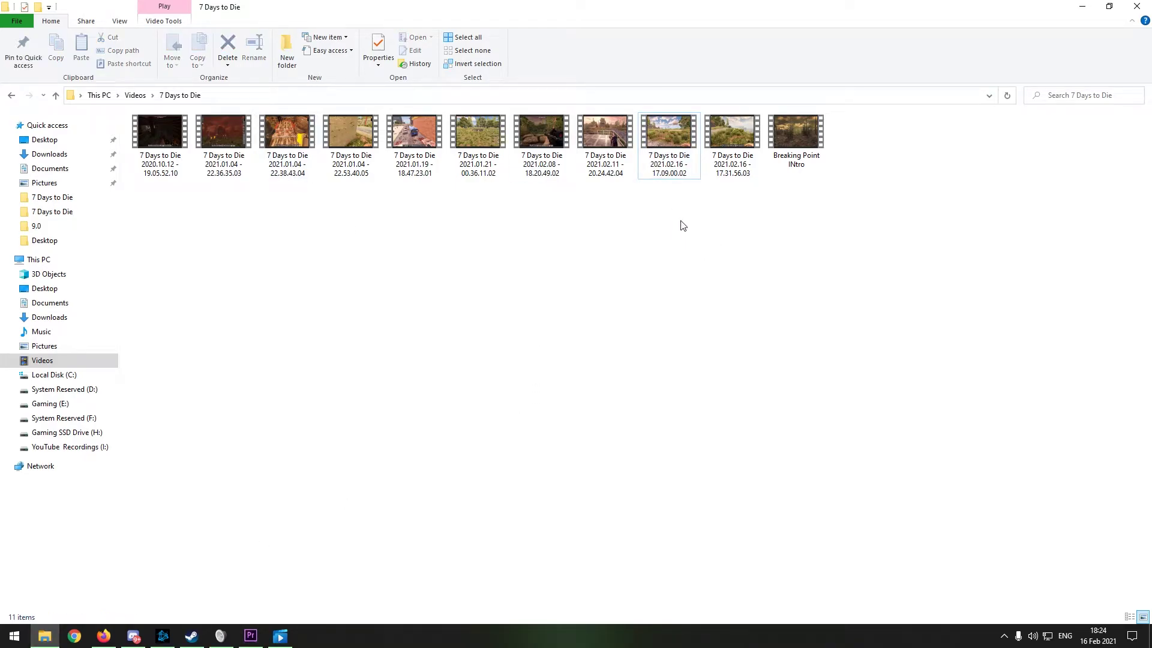
pyautogui.moveTo(895, 119); pyautogui.dragTo(694, 299)
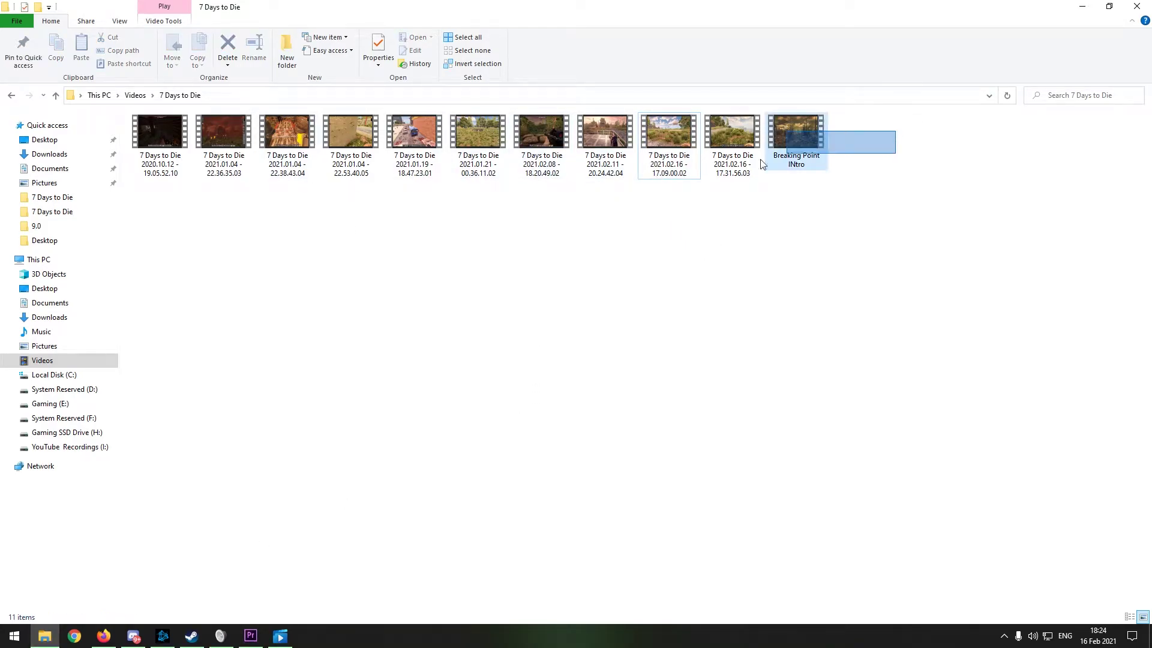
pyautogui.doubleClick(666, 169)
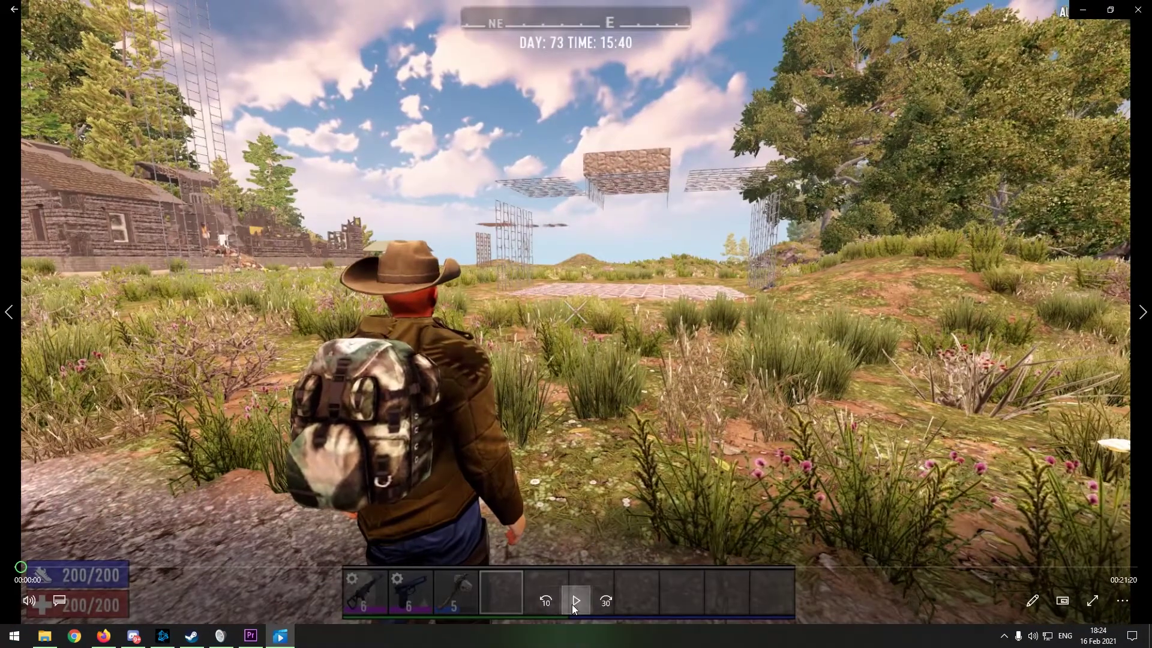
pyautogui.click(571, 603)
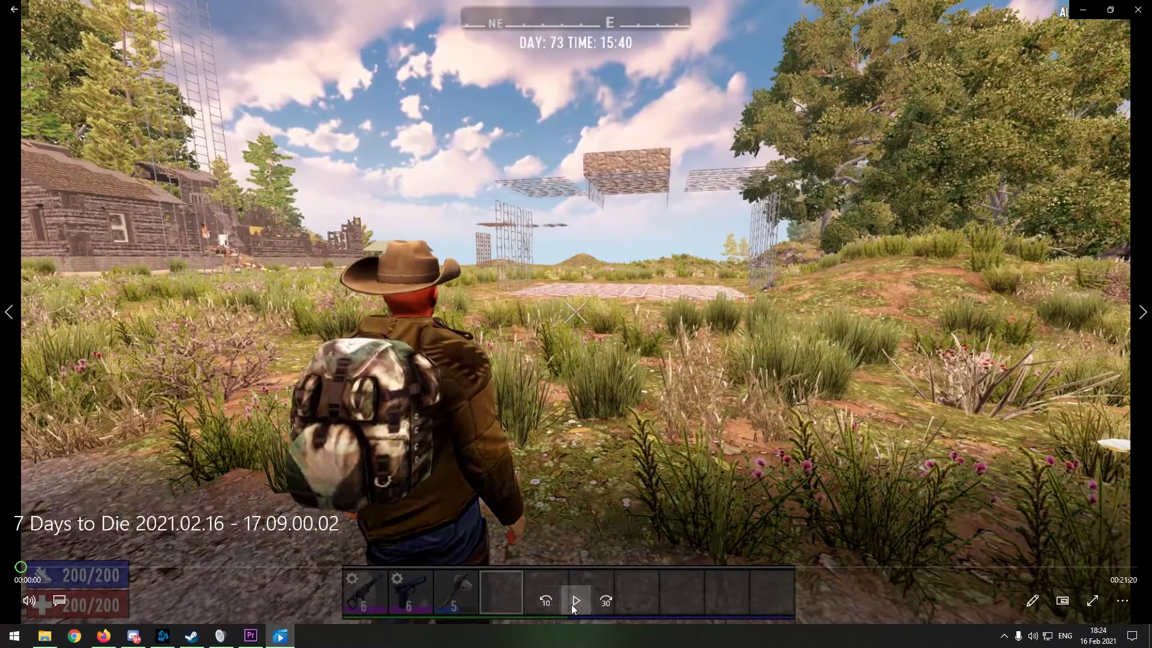
pyautogui.click(1031, 600)
# Trim the video to start near 15:43 and save it as a _Trim copy, then close Photos.
pyautogui.click(1022, 516)
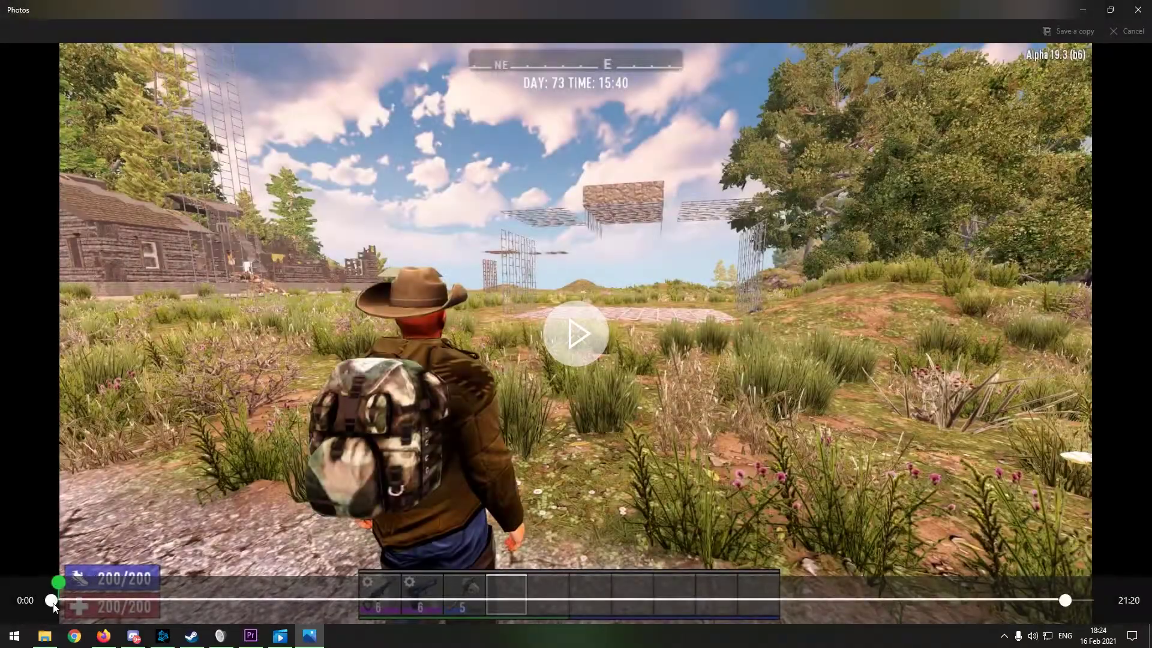
pyautogui.moveTo(60, 600); pyautogui.dragTo(818, 599)
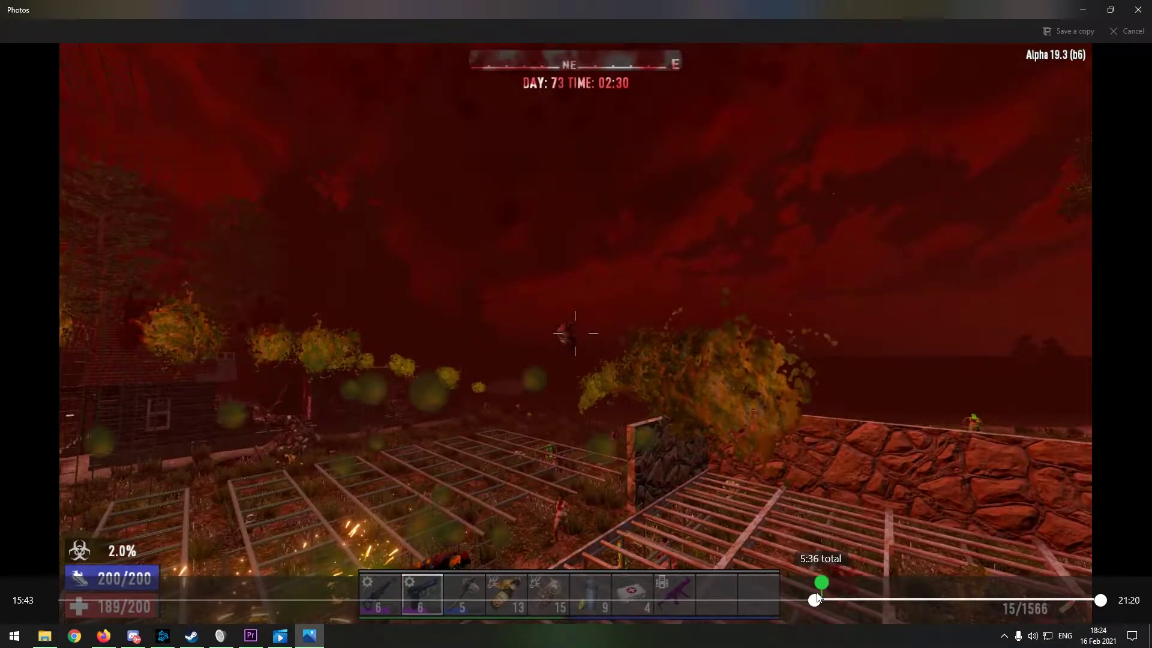
pyautogui.moveTo(817, 599); pyautogui.dragTo(818, 599)
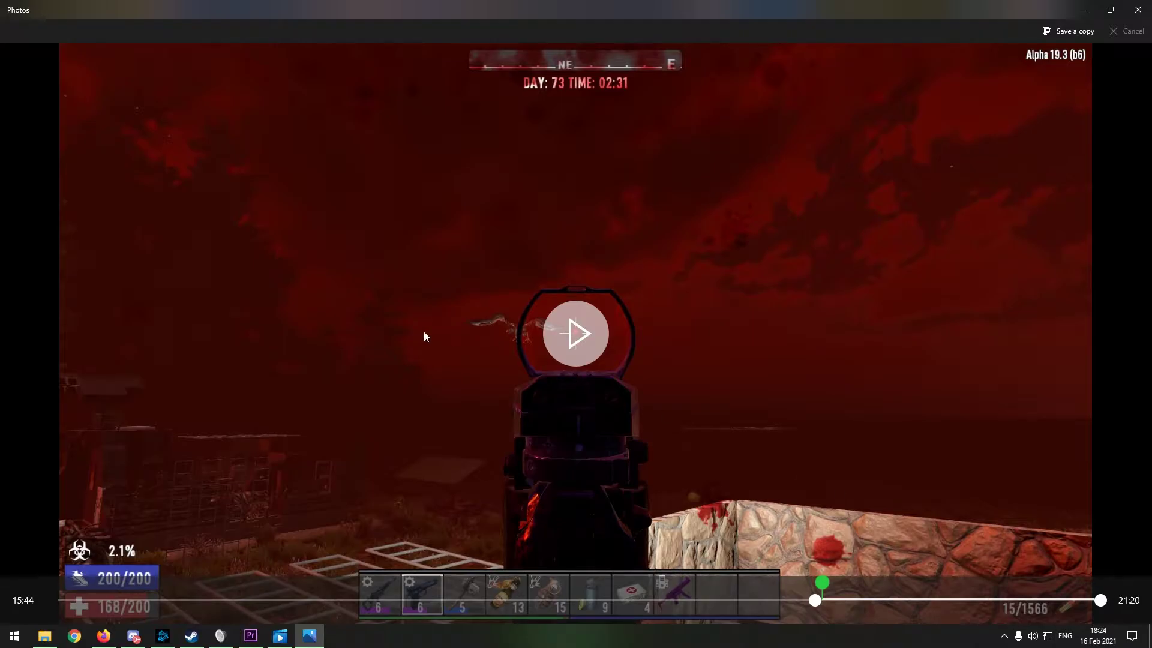
pyautogui.moveTo(817, 599); pyautogui.dragTo(813, 600)
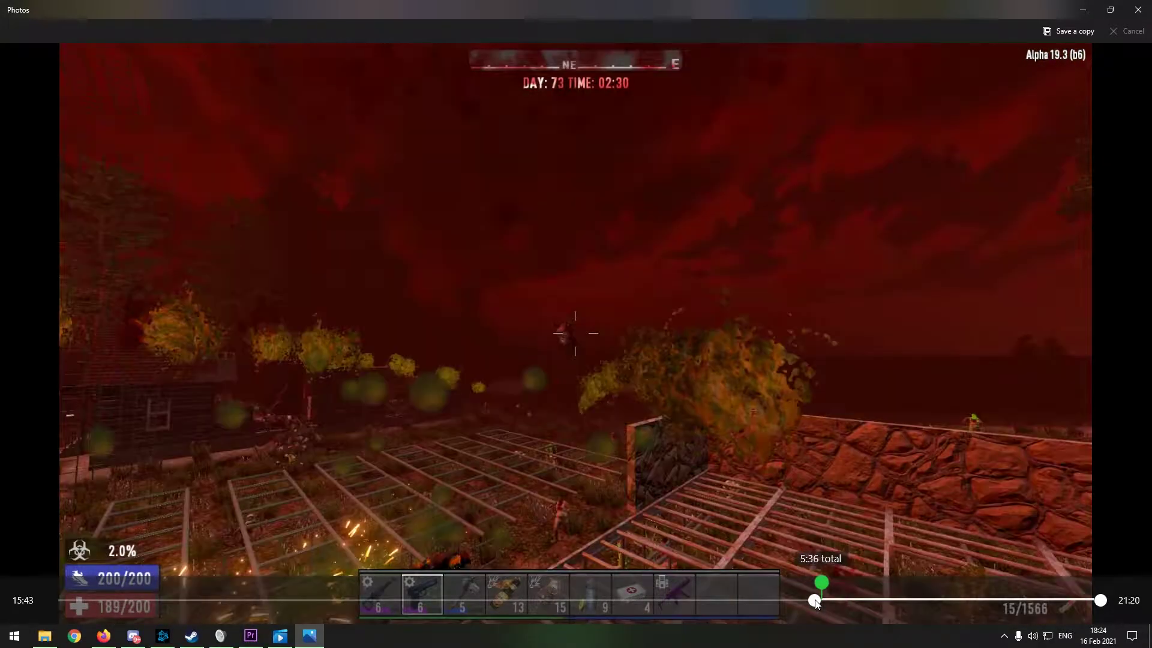
pyautogui.click(1063, 35)
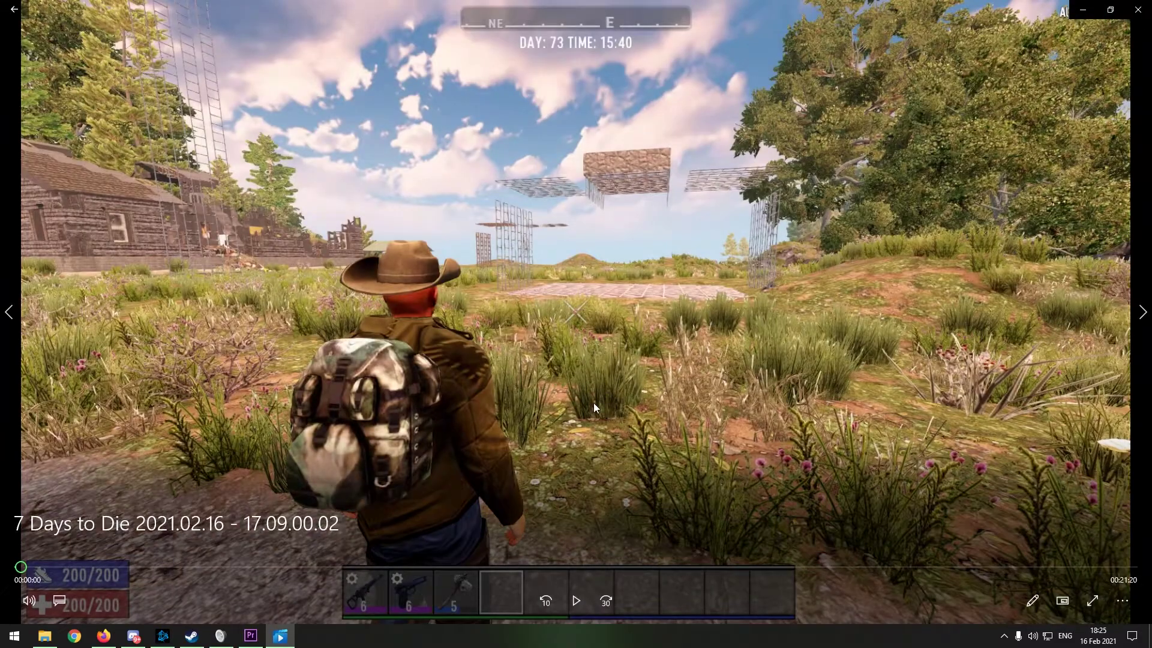
pyautogui.click(1137, 9)
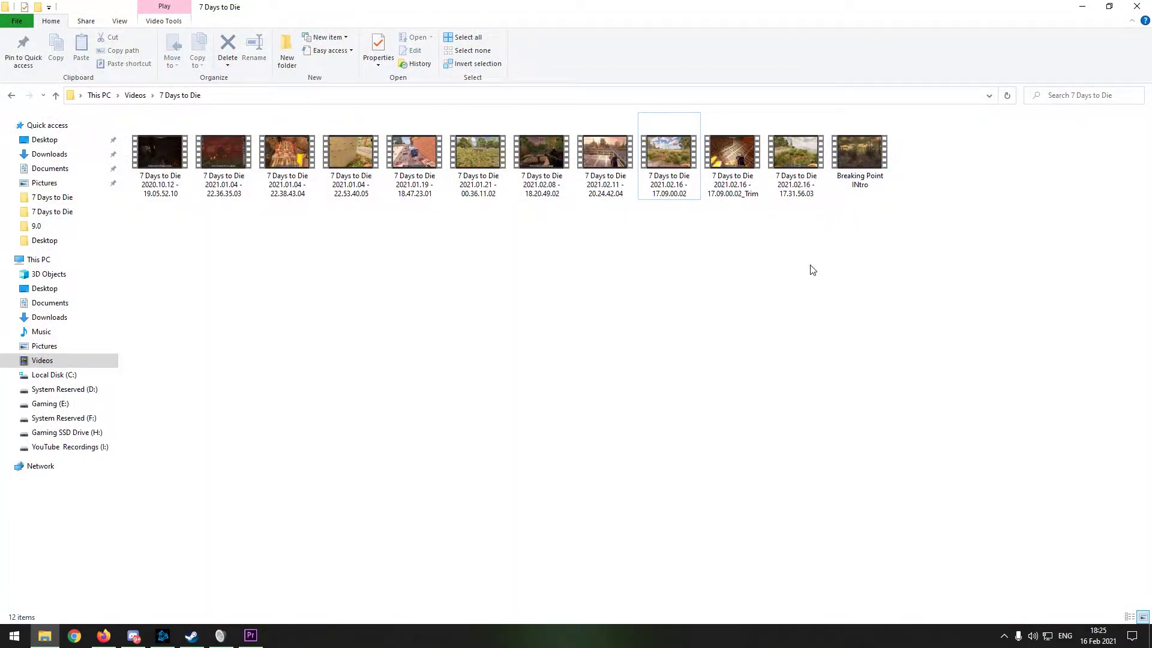
# Preview the 5:36 _Trim copy in Films & TV, skipping ahead, then close the player.
pyautogui.doubleClick(736, 186)
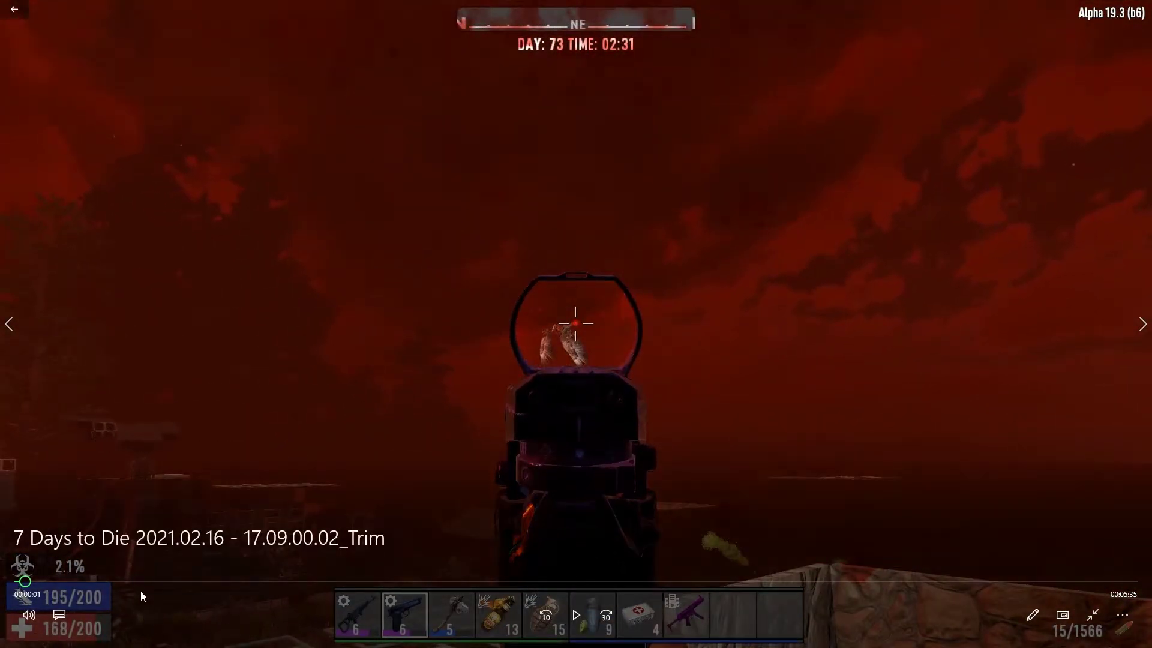
pyautogui.moveTo(161, 581); pyautogui.dragTo(490, 581)
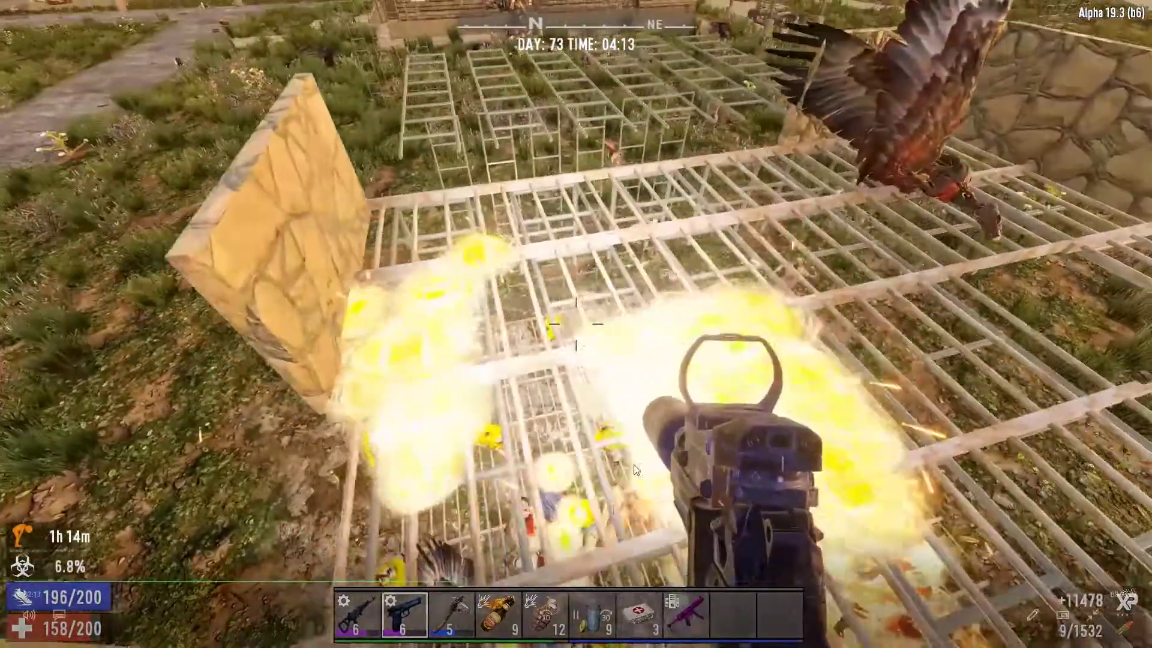
pyautogui.moveTo(686, 344)
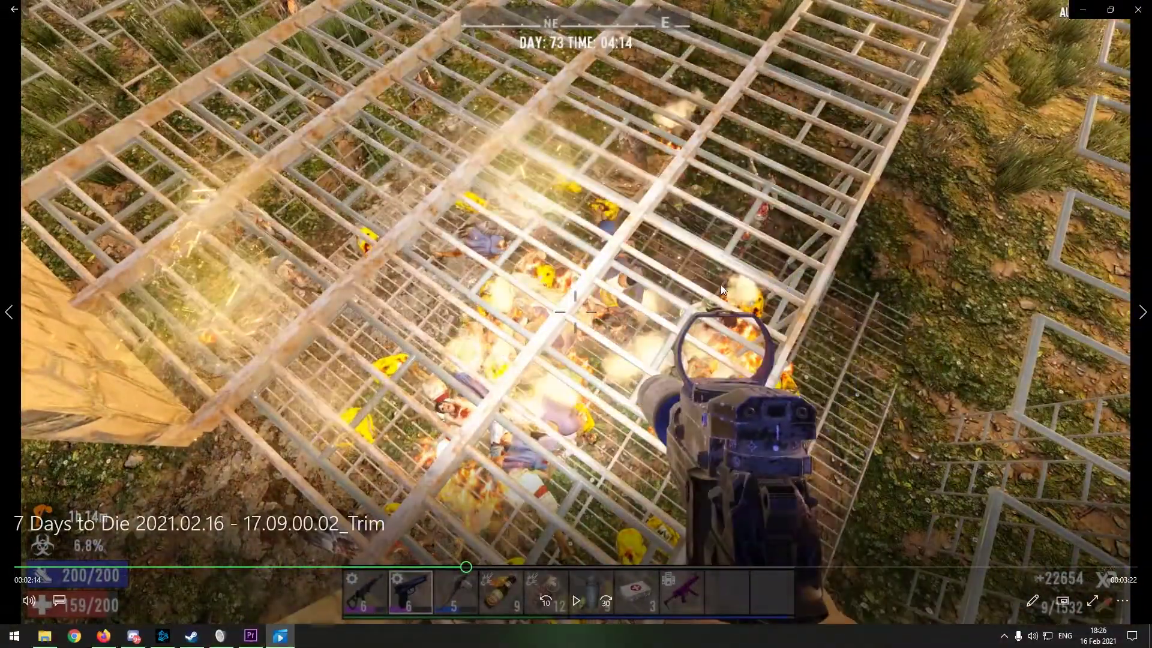
pyautogui.click(1137, 10)
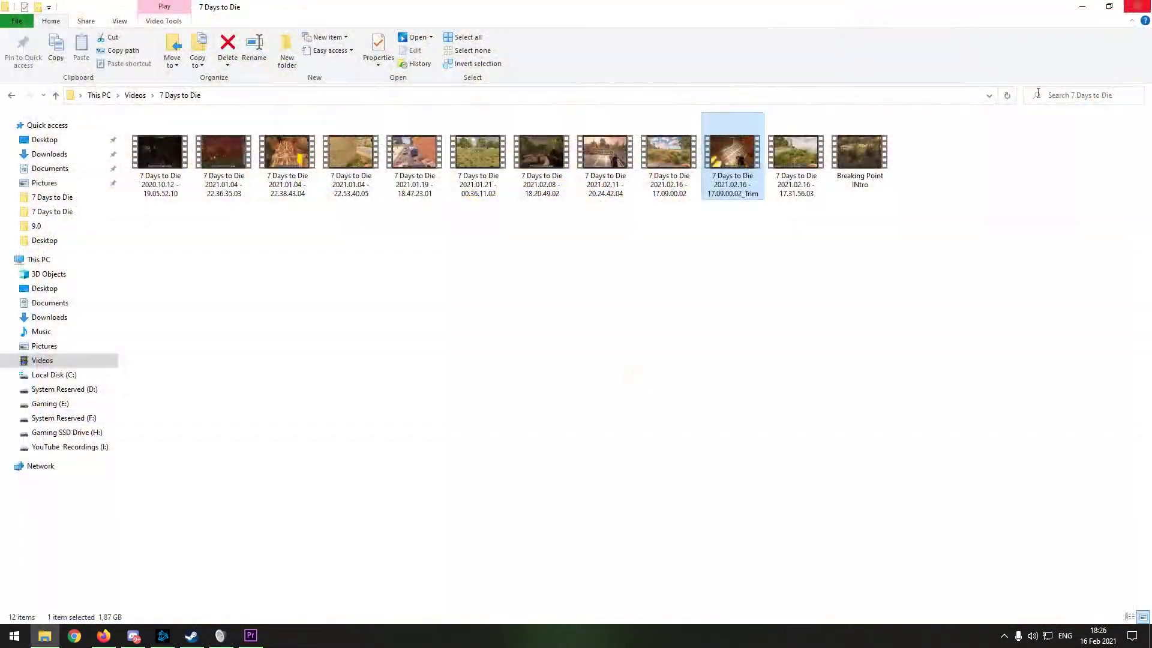
# In Premiere Pro, select the second piece of the split gameplay clip with the Selection tool and delete it.
pyautogui.click(251, 636)
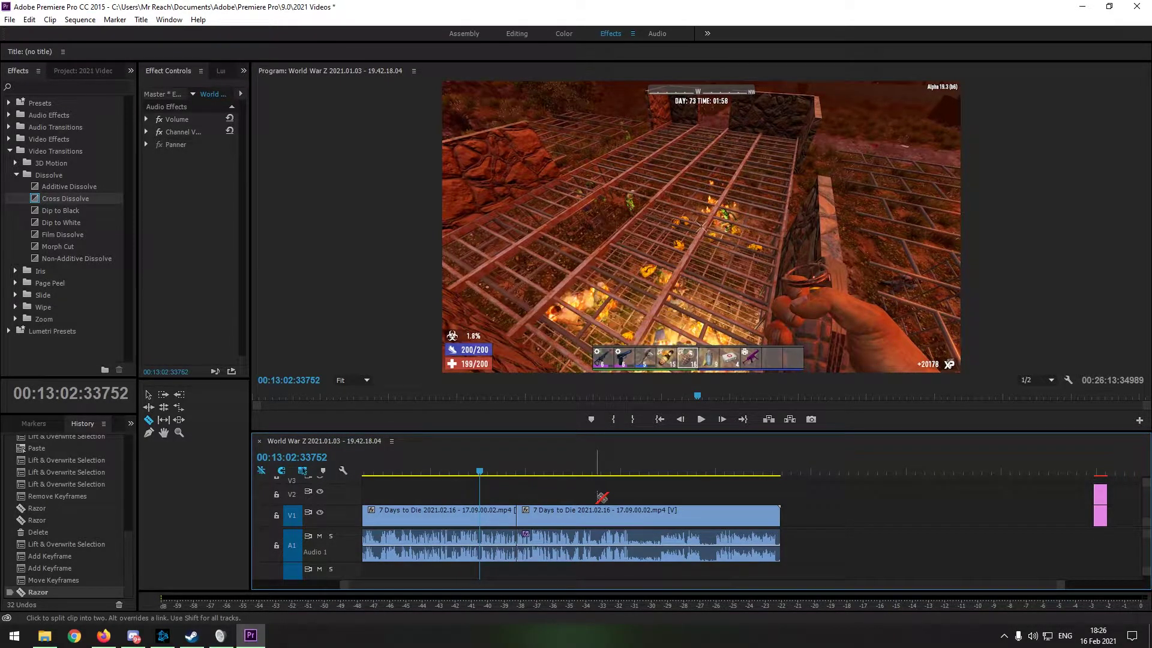
pyautogui.click(178, 407)
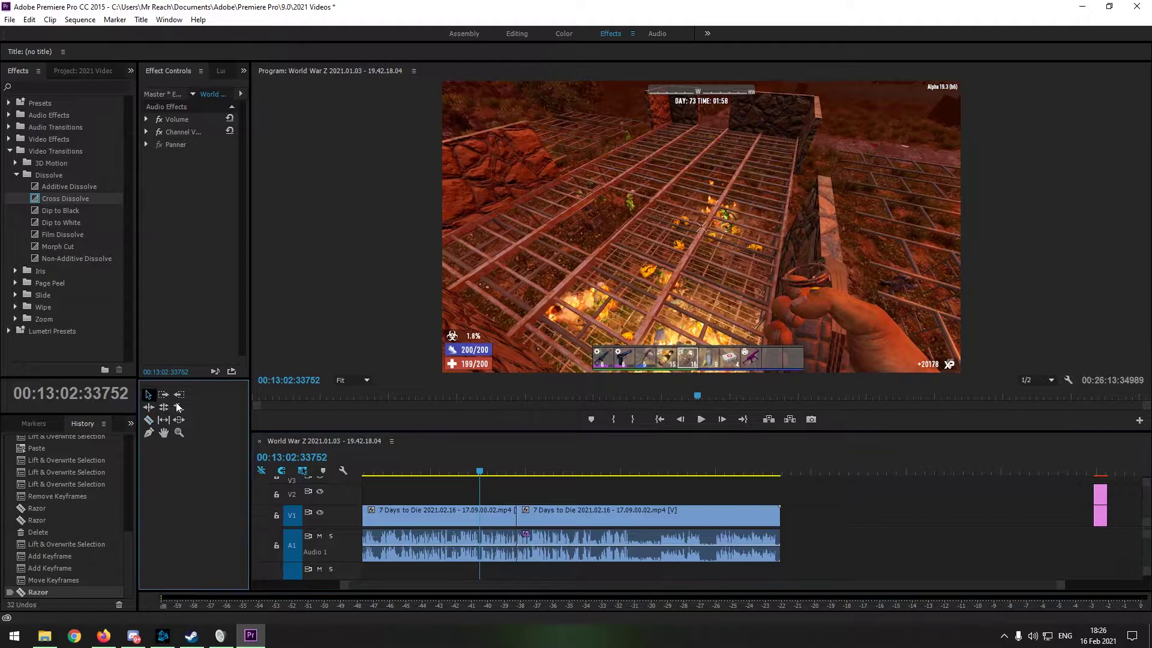
pyautogui.click(585, 510)
pyautogui.press('Delete')
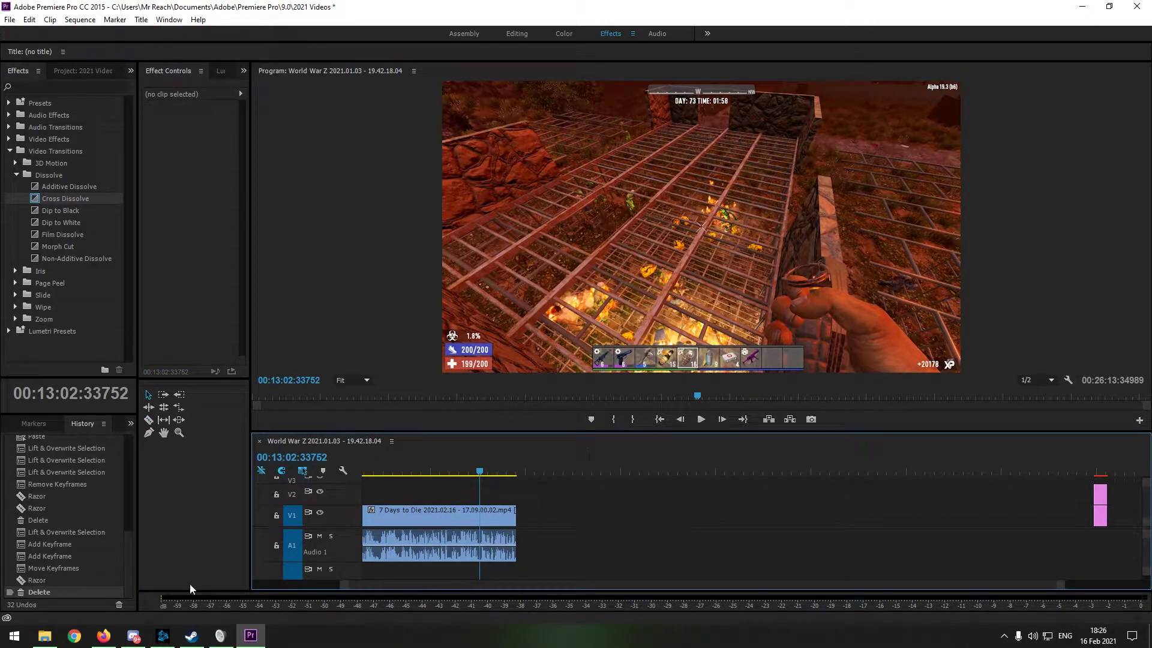
# Bring the 7 Days to Die folder window back up alongside Premiere Pro.
pyautogui.click(45, 636)
pyautogui.click(1081, 6)
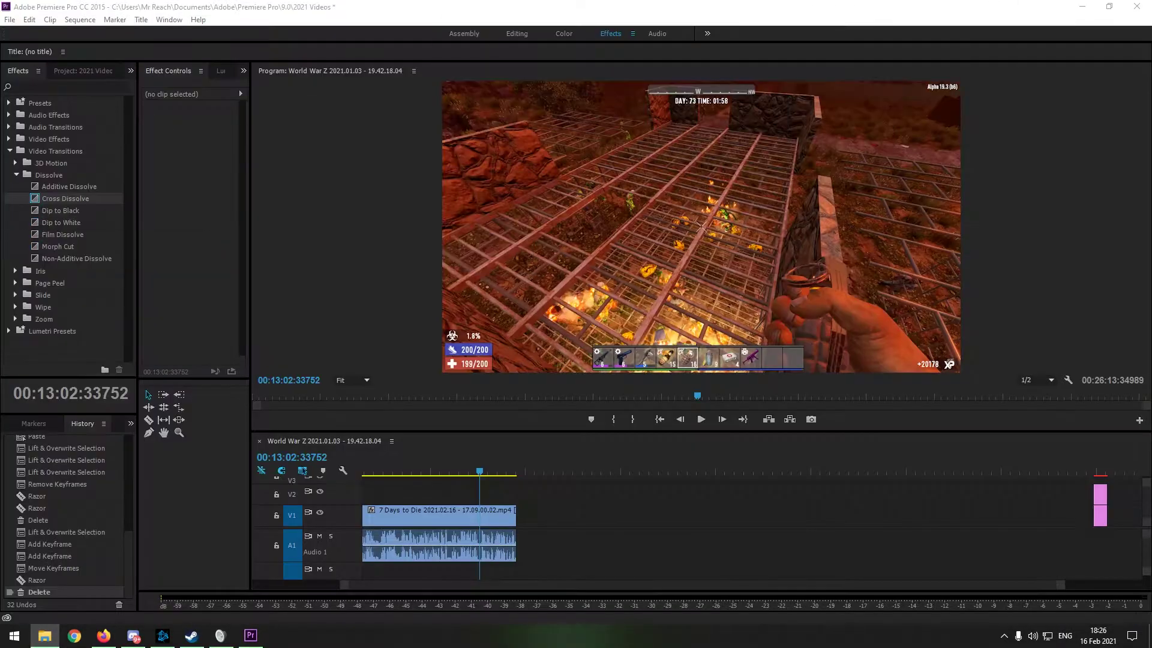
pyautogui.click(45, 636)
# Resize the folder window and drag the _Trim.mp4 clip onto the timeline after the first clip.
pyautogui.moveTo(550, 154); pyautogui.dragTo(616, 67)
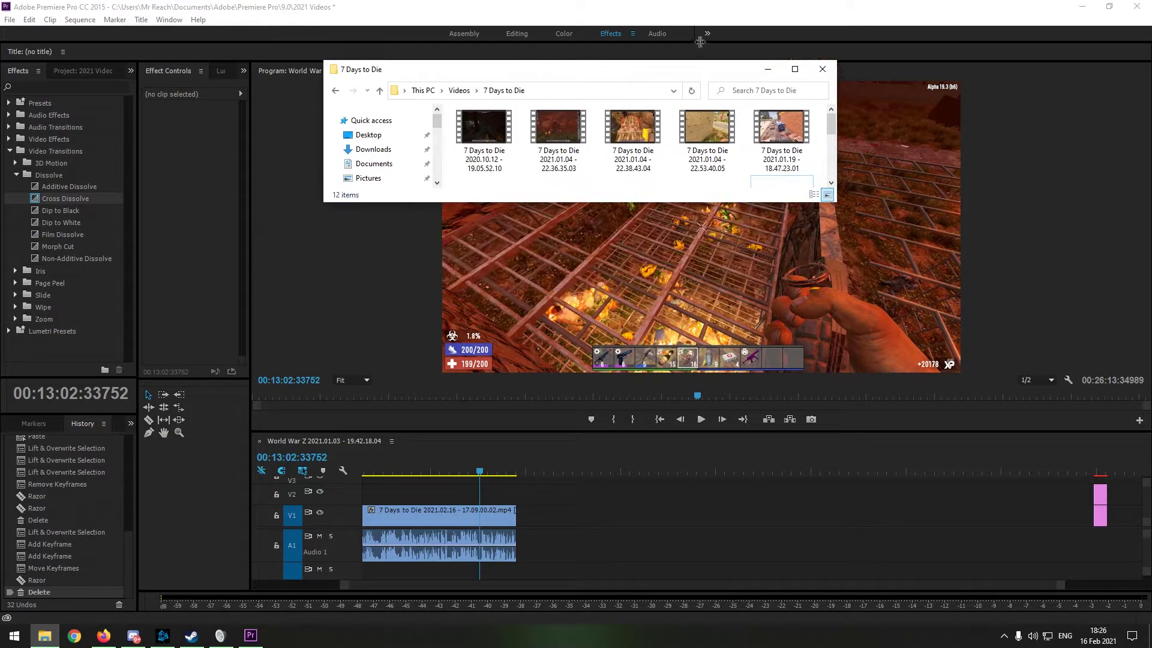
pyautogui.click(795, 66)
pyautogui.doubleClick(678, 7)
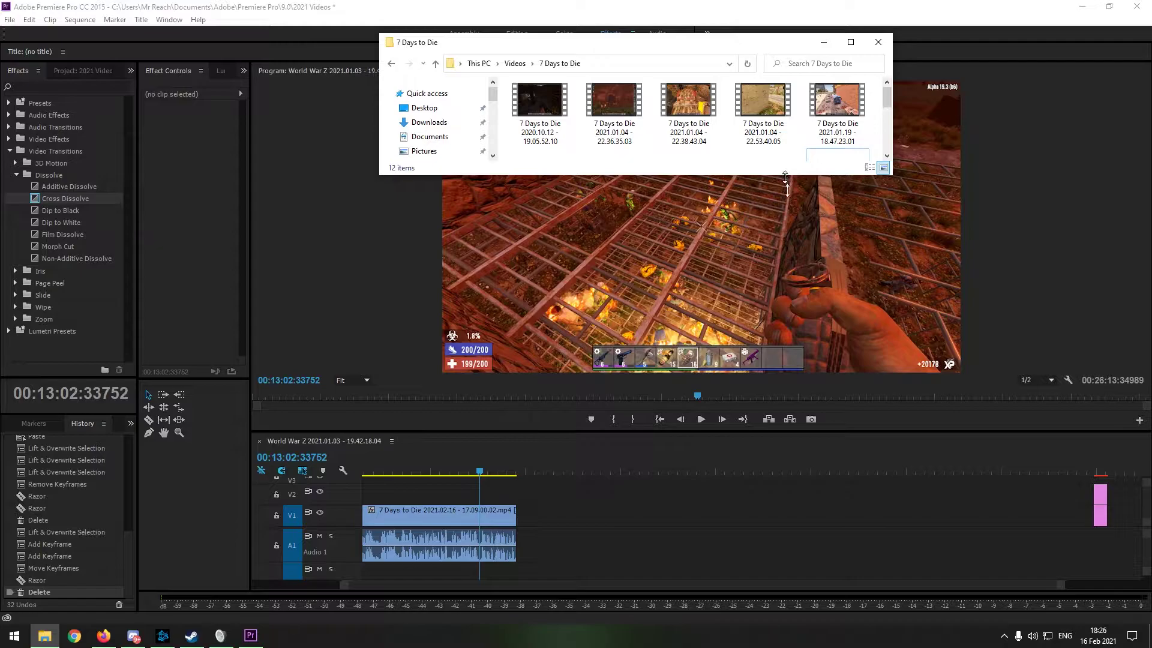
pyautogui.moveTo(787, 174); pyautogui.dragTo(778, 395)
pyautogui.moveTo(731, 258)
pyautogui.mouseDown()
pyautogui.moveTo(544, 523)
pyautogui.moveTo(521, 524)
pyautogui.mouseUp()
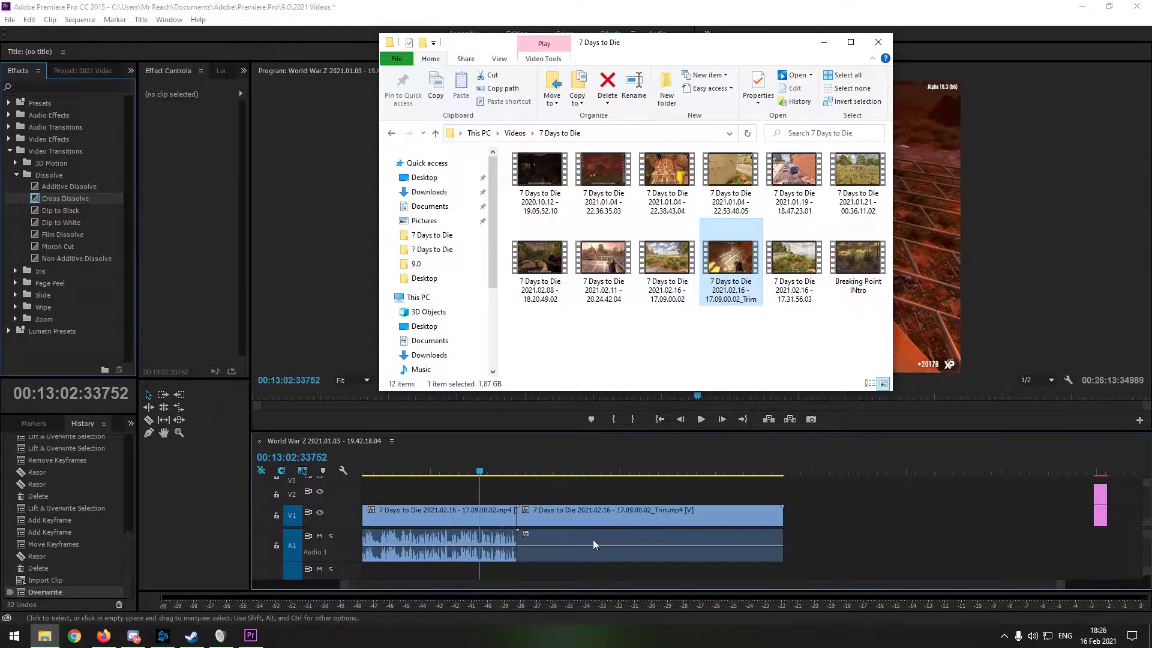
pyautogui.click(879, 43)
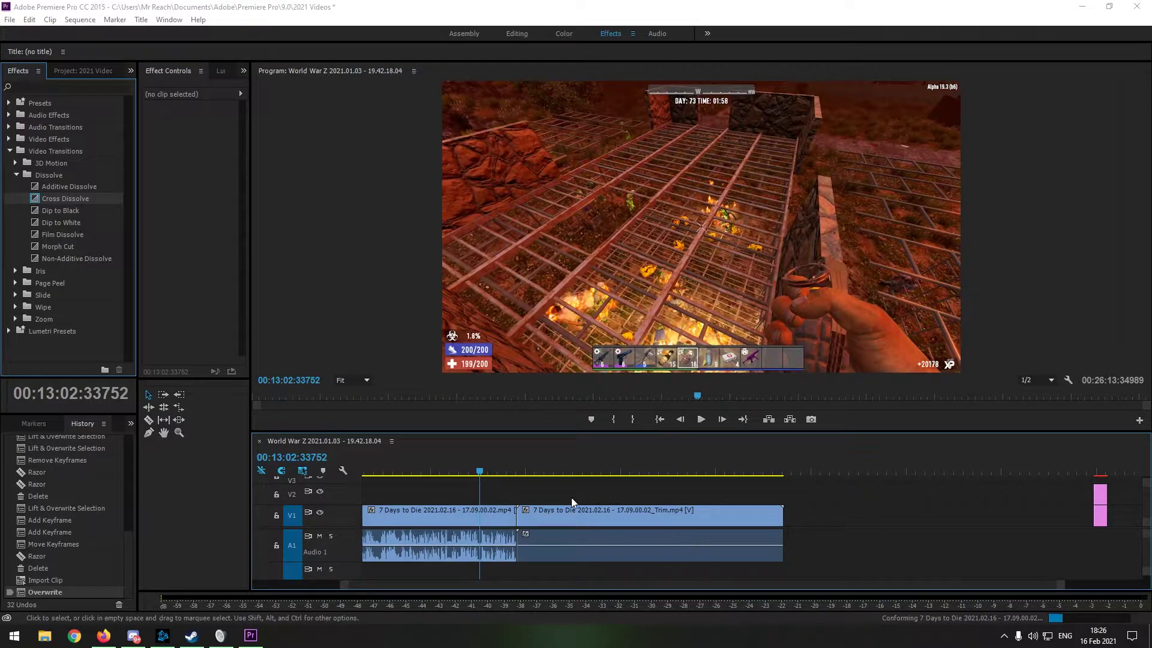
# Search Effects for 'bass' and apply the Bass effect to the _Trim clip's audio.
pyautogui.moveTo(489, 474); pyautogui.dragTo(513, 474)
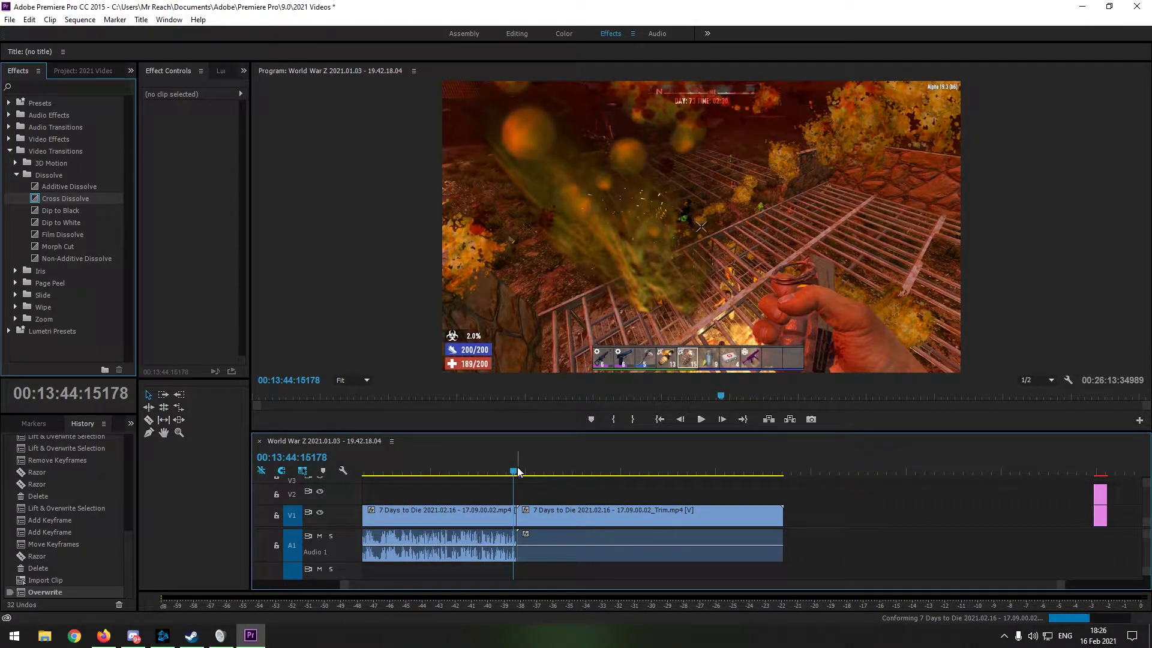
pyautogui.click(60, 87)
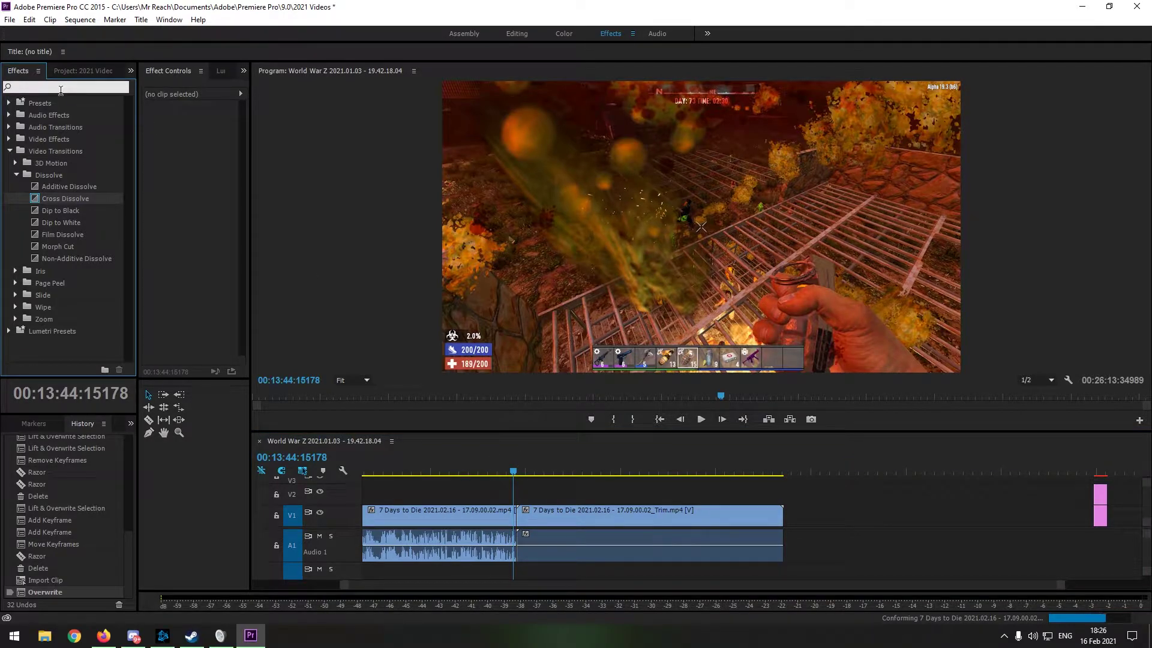
pyautogui.write('bass')
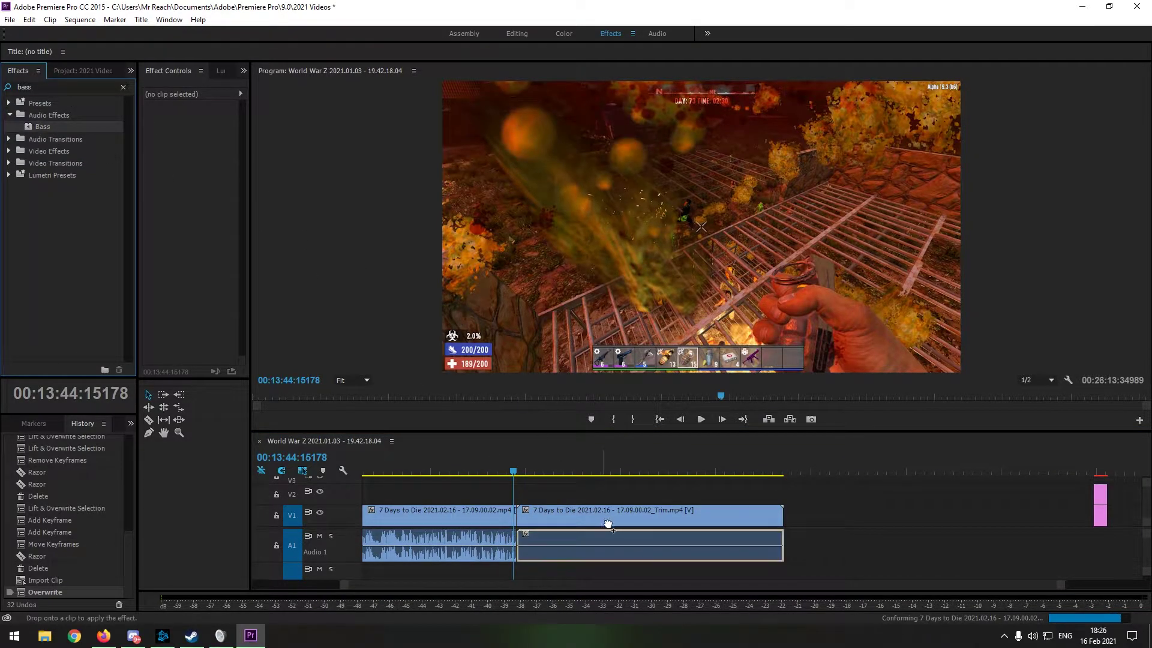
pyautogui.moveTo(43, 127); pyautogui.dragTo(606, 543)
# Set the Bass effect's Boost to 2,0 dB in Effect Controls.
pyautogui.click(215, 219)
pyautogui.write('2')
pyautogui.press('Return')
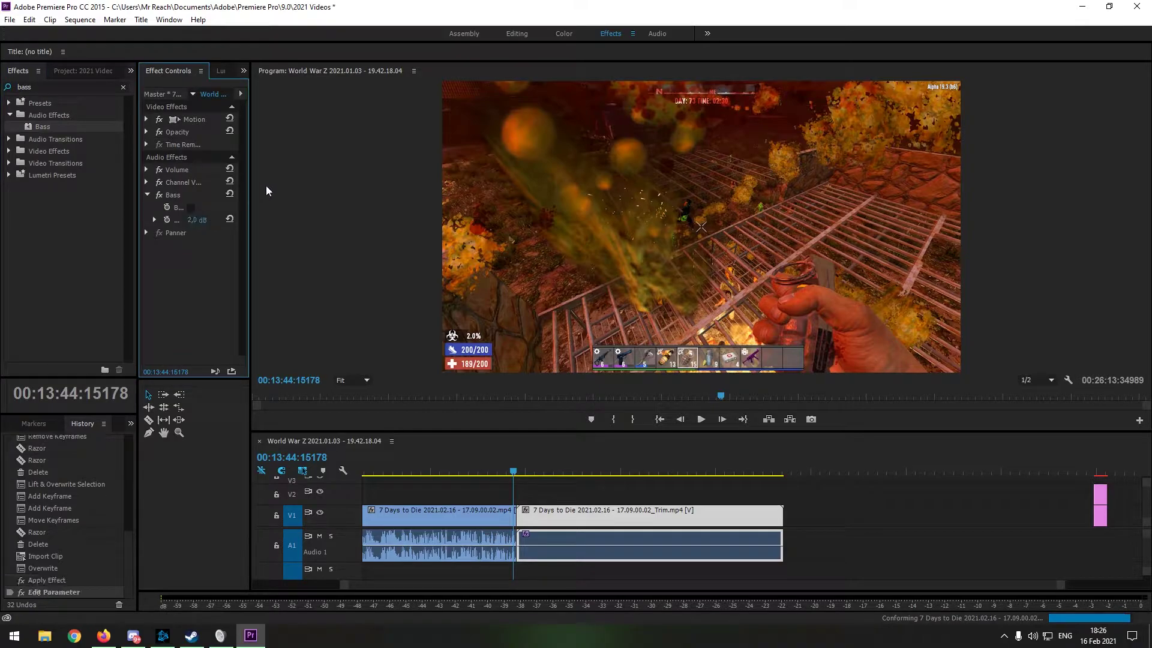
pyautogui.moveTo(523, 467); pyautogui.dragTo(608, 477)
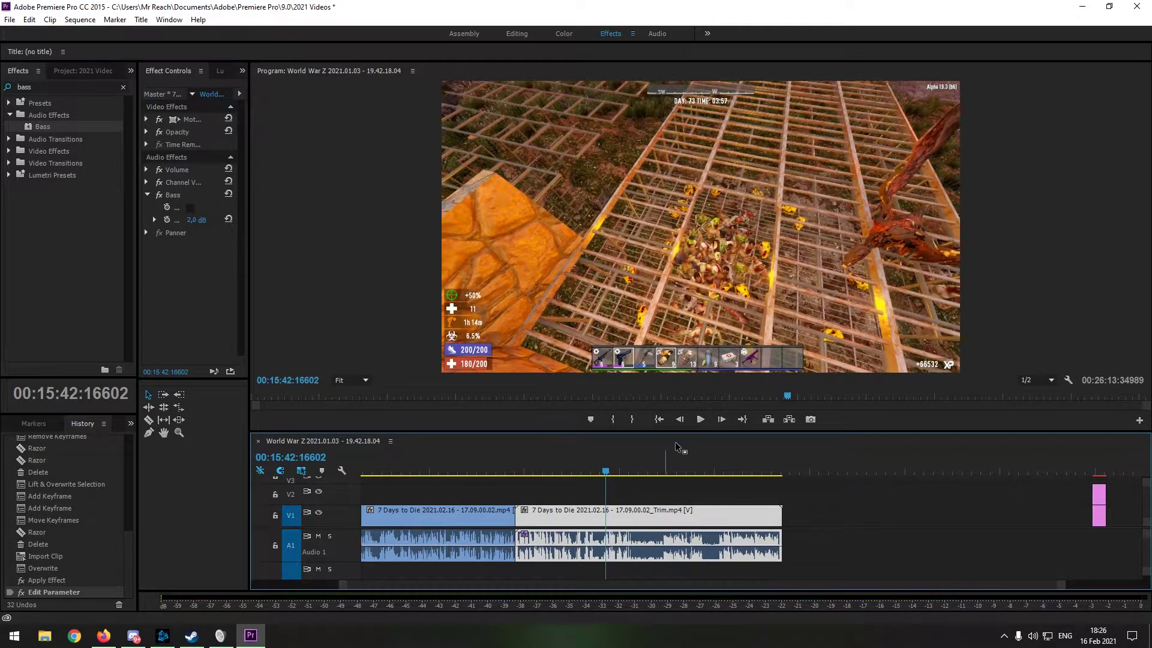
pyautogui.moveTo(606, 473); pyautogui.dragTo(613, 467)
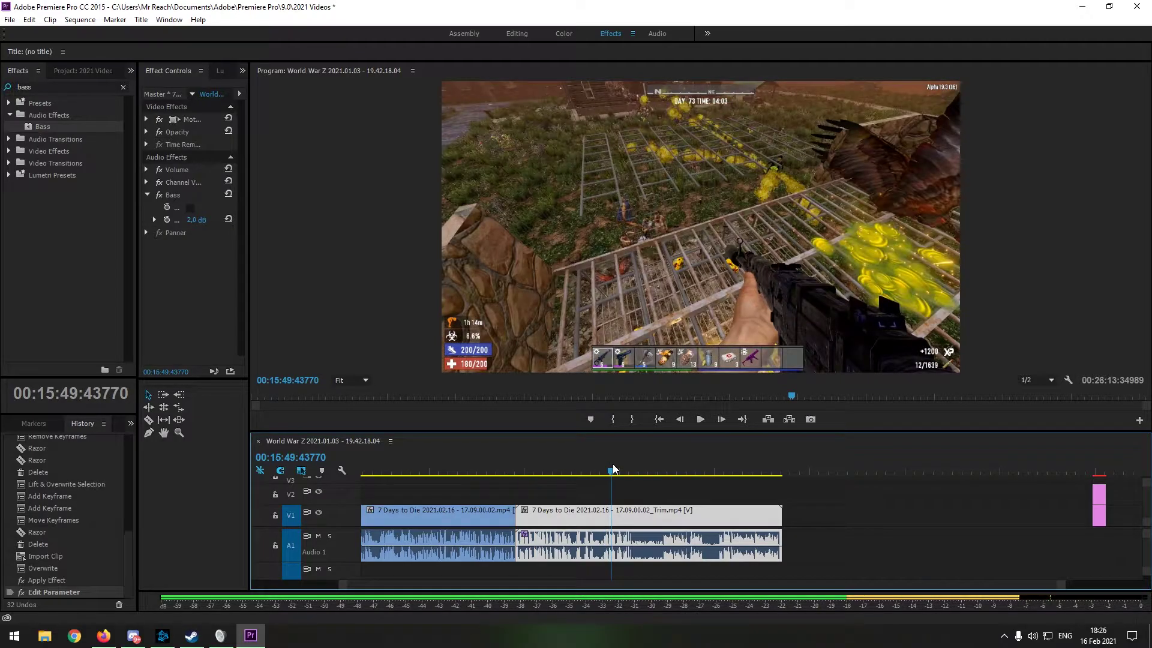
pyautogui.click(701, 420)
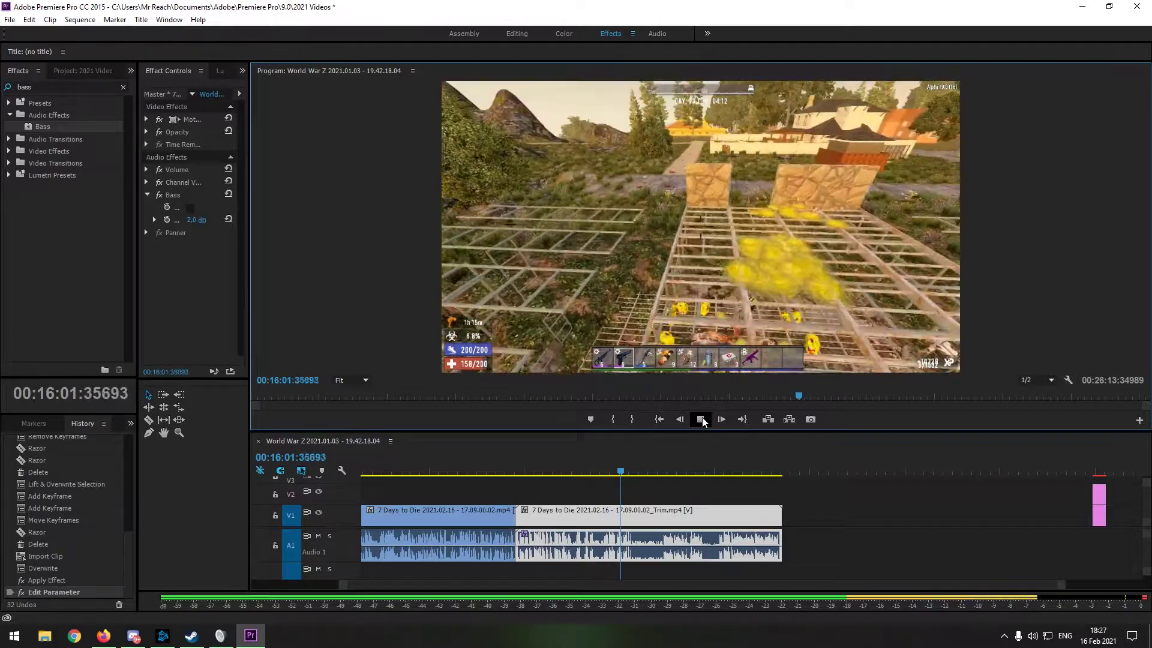
pyautogui.click(702, 420)
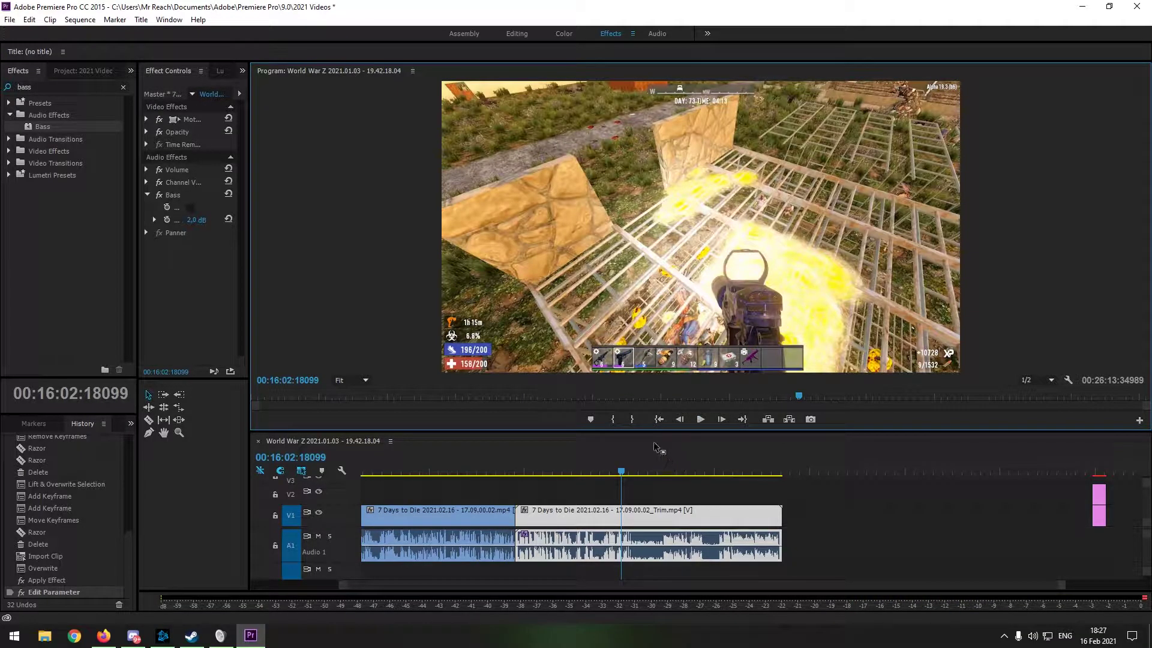